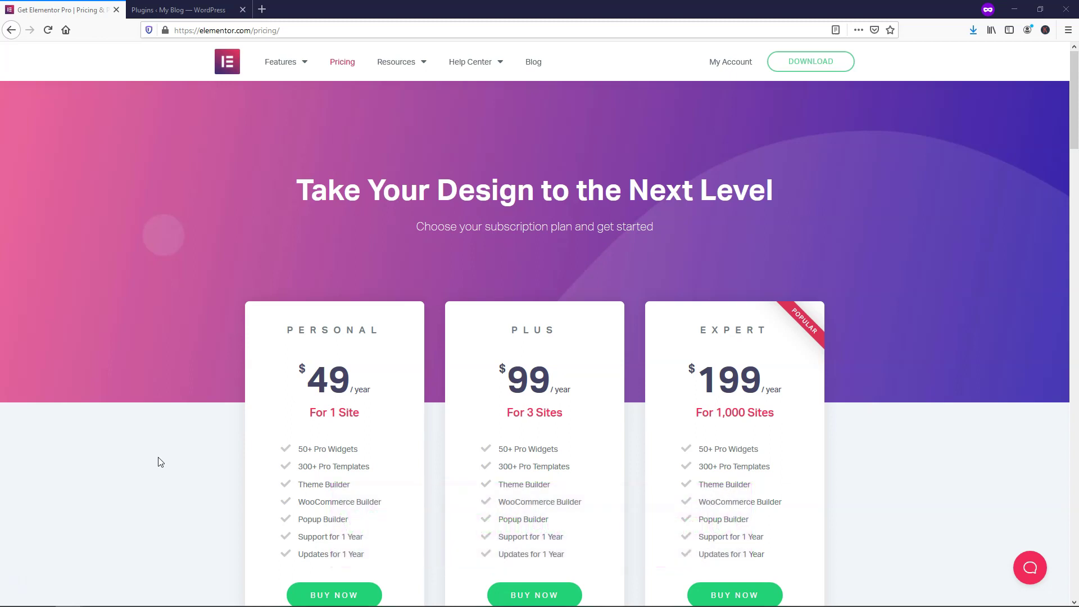
# - Review the Expert plan's 'For 1,000 Sites' and 30-Day Money Back Guarantee details
pyautogui.scroll(-2, 160, 462)
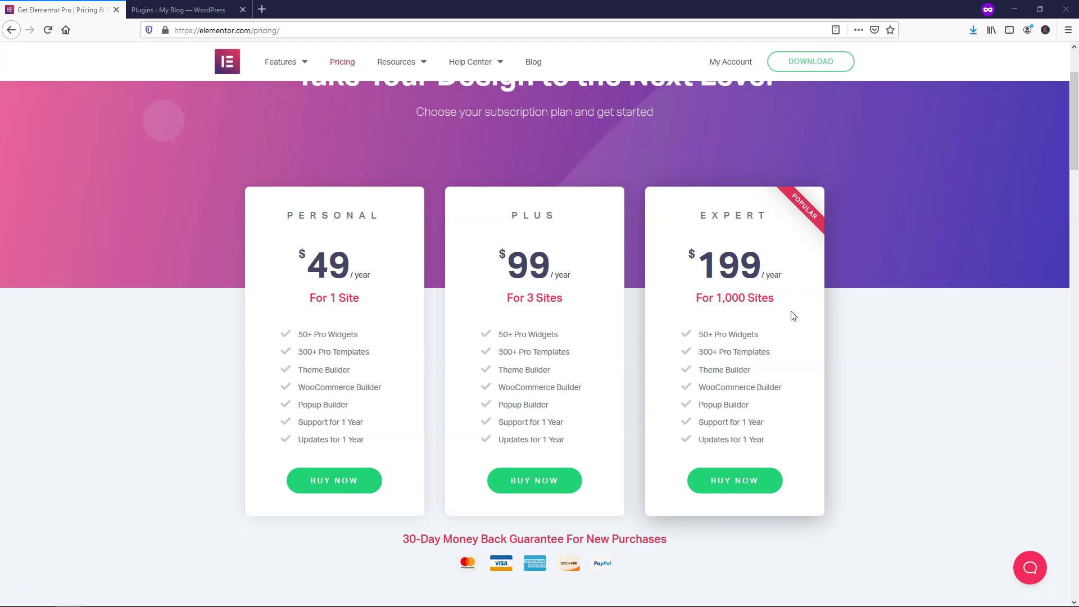
pyautogui.moveTo(780, 305); pyautogui.dragTo(695, 303)
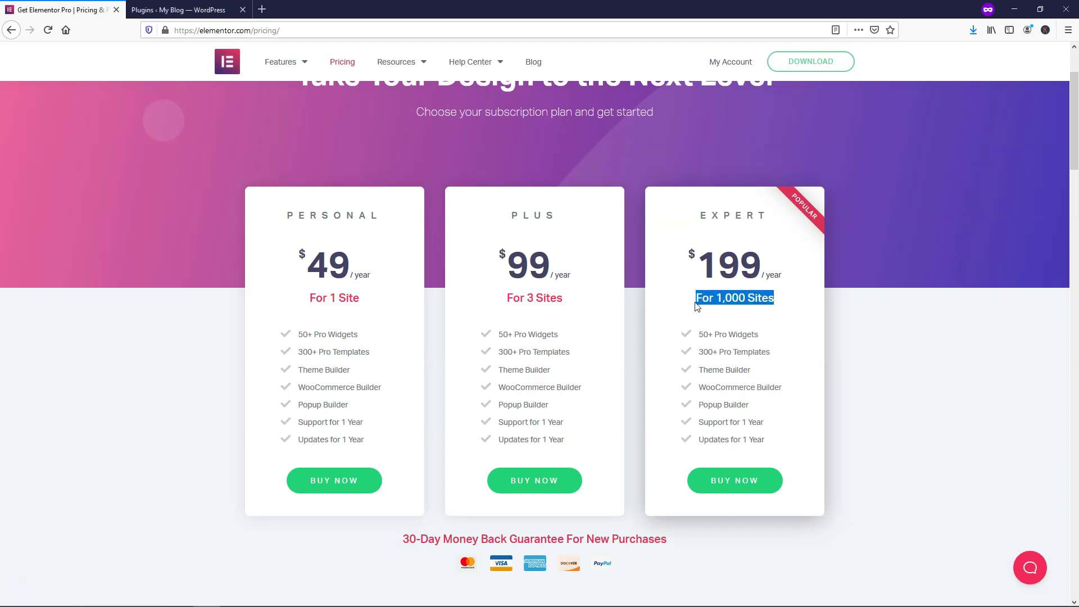
pyautogui.click(783, 315)
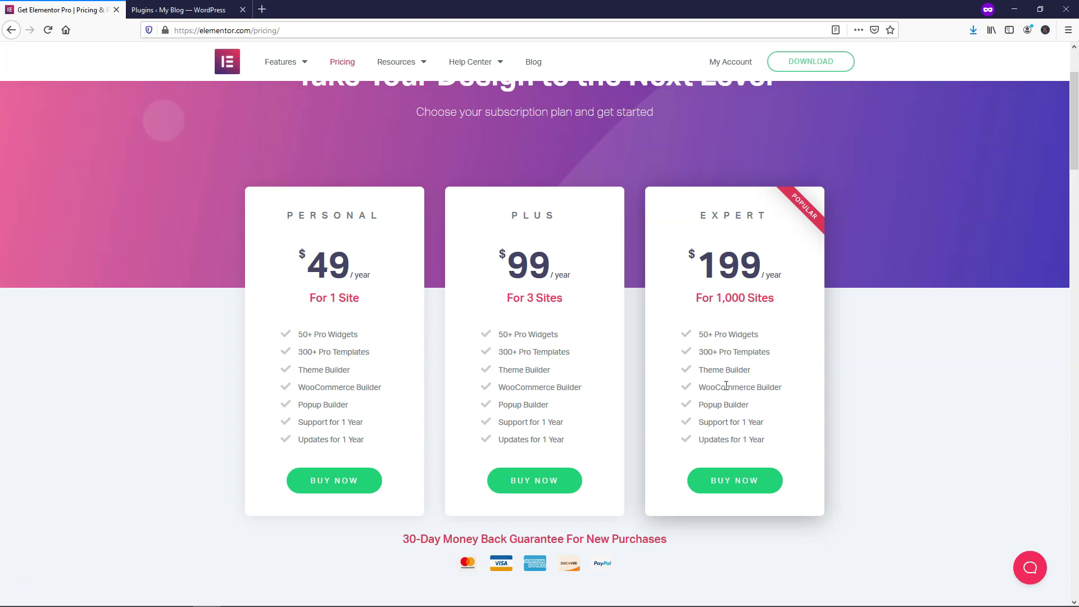
pyautogui.moveTo(686, 544); pyautogui.dragTo(386, 544)
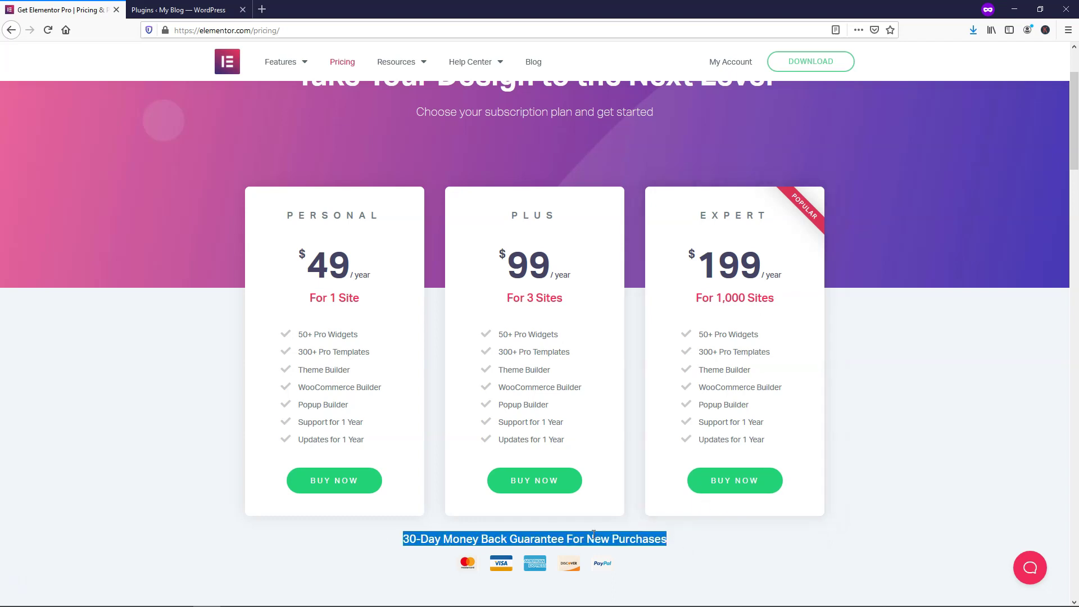
pyautogui.click(689, 544)
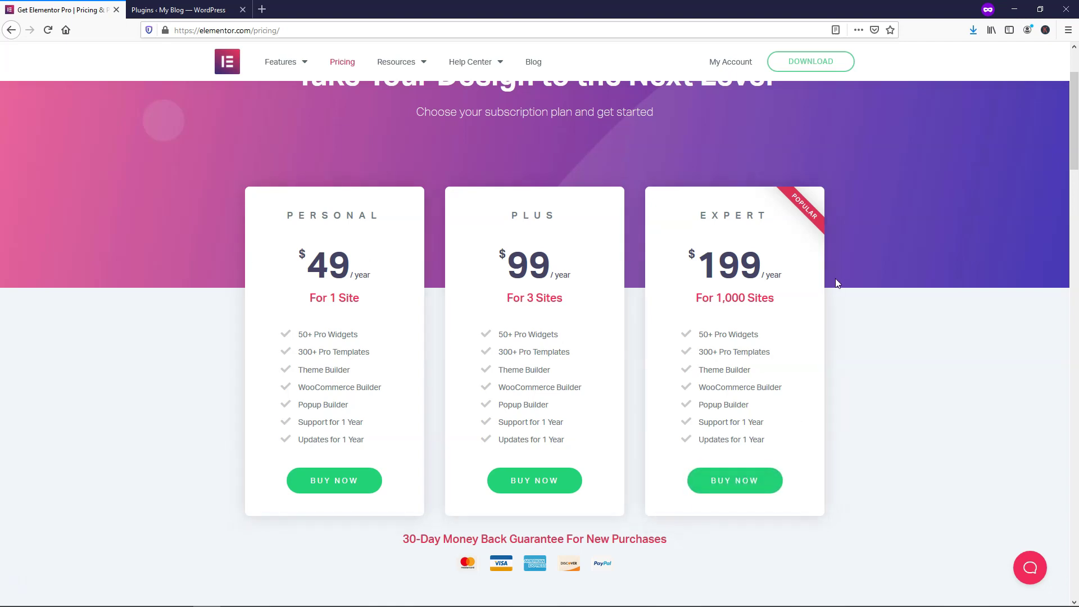
# - Buy the Expert plan and look over its $199.00 yearly checkout form
pyautogui.click(771, 486)
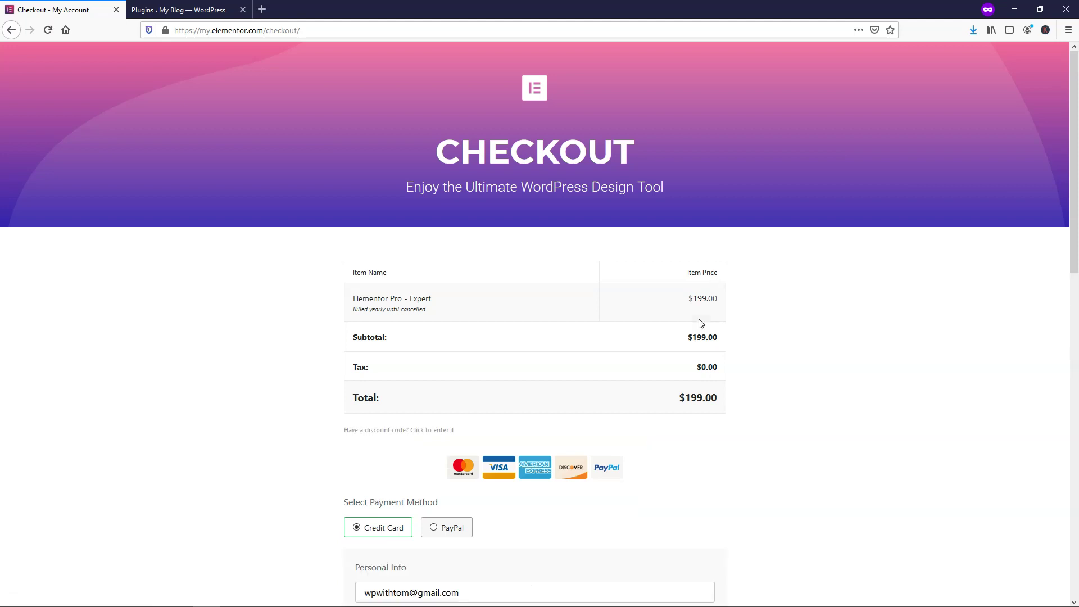
pyautogui.scroll(-7, 767, 390)
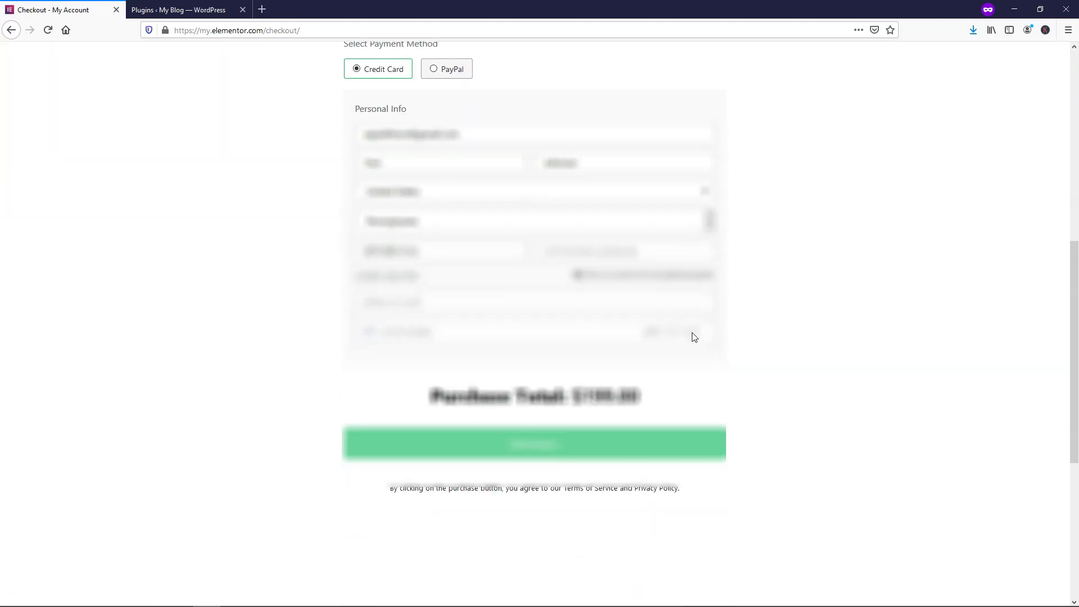
pyautogui.scroll(2, 550, 224)
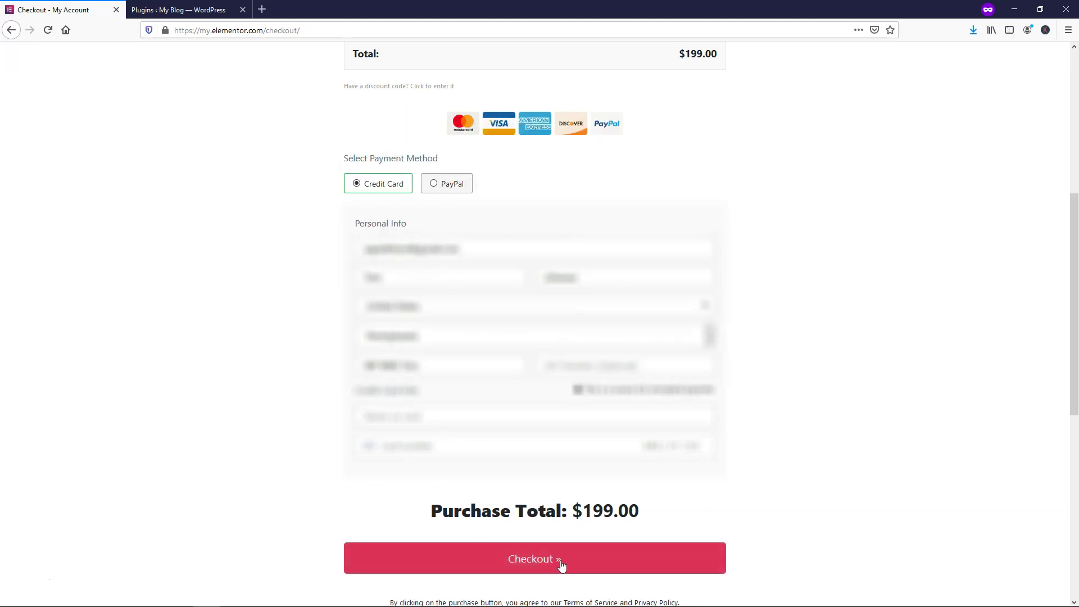
pyautogui.scroll(6, 792, 402)
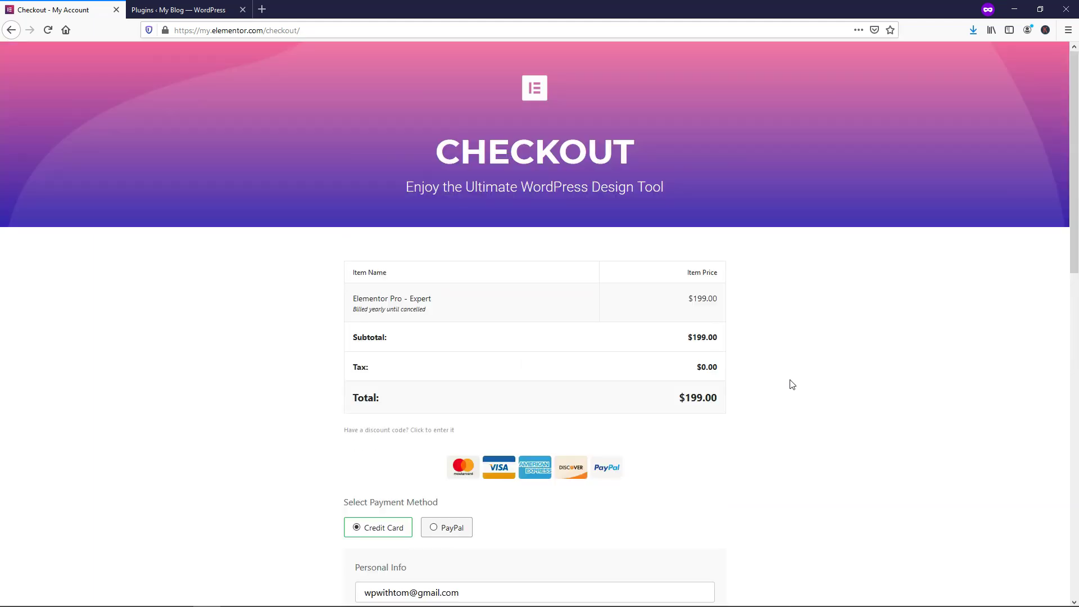
# - Save elementor-pro-2.8.4.zip from My Account, then return to the WordPress Plugins page
pyautogui.click(534, 85)
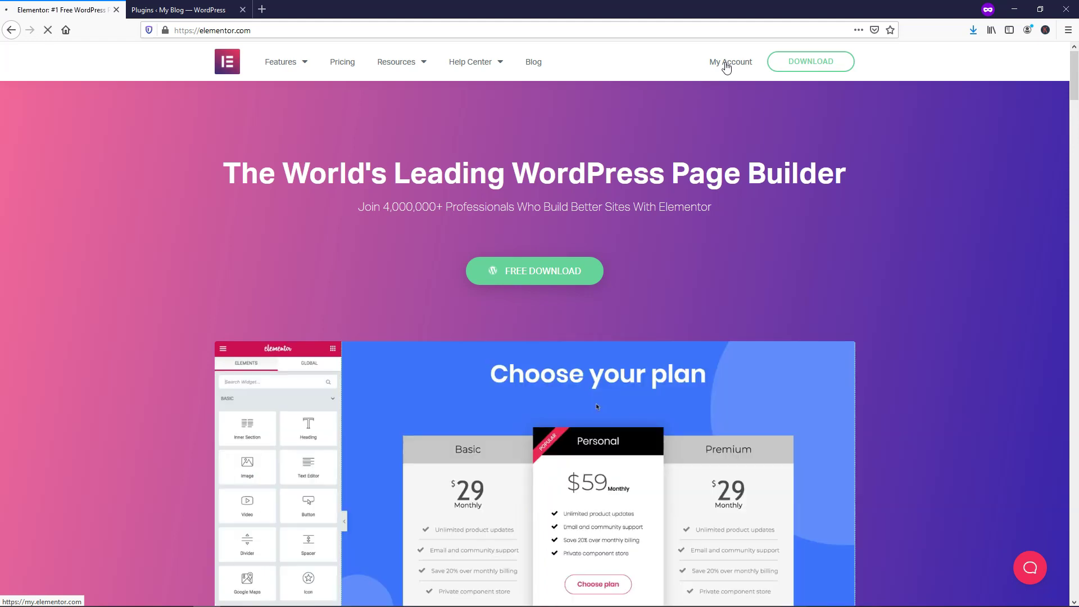
pyautogui.click(727, 65)
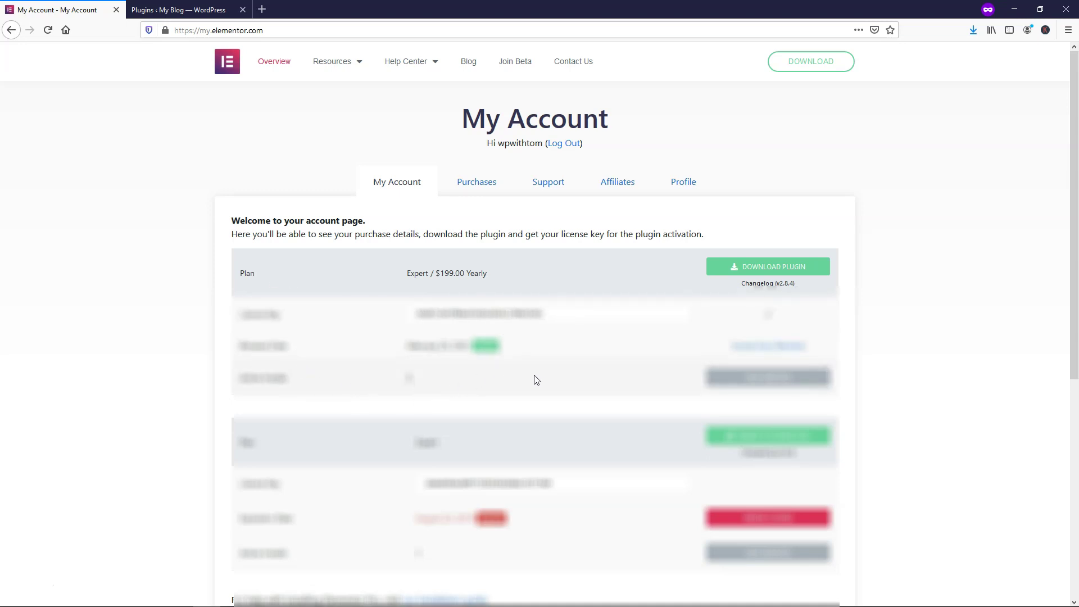
pyautogui.click(789, 268)
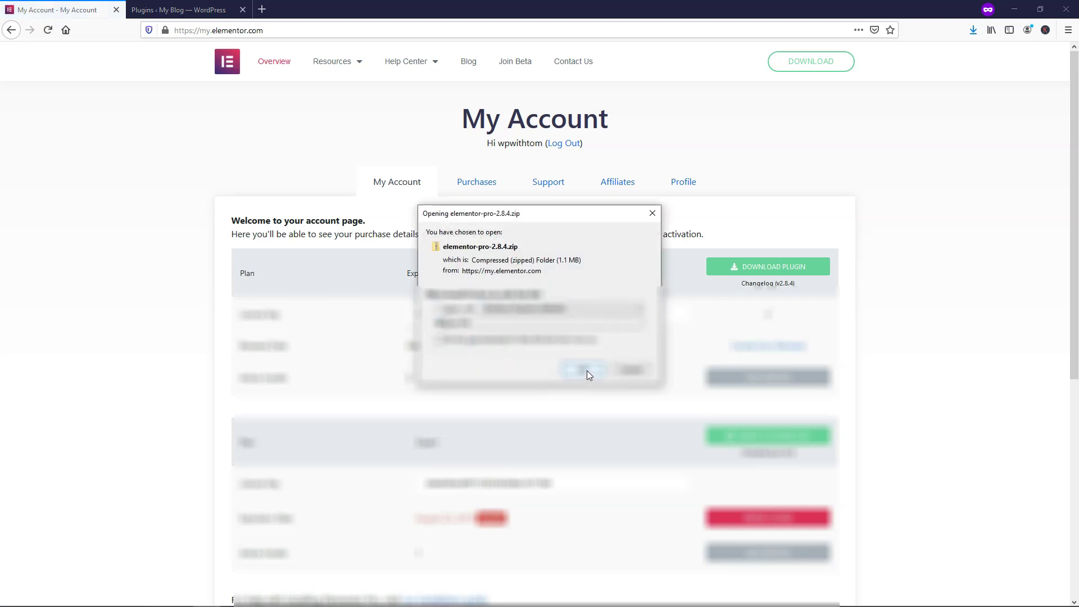
pyautogui.click(585, 370)
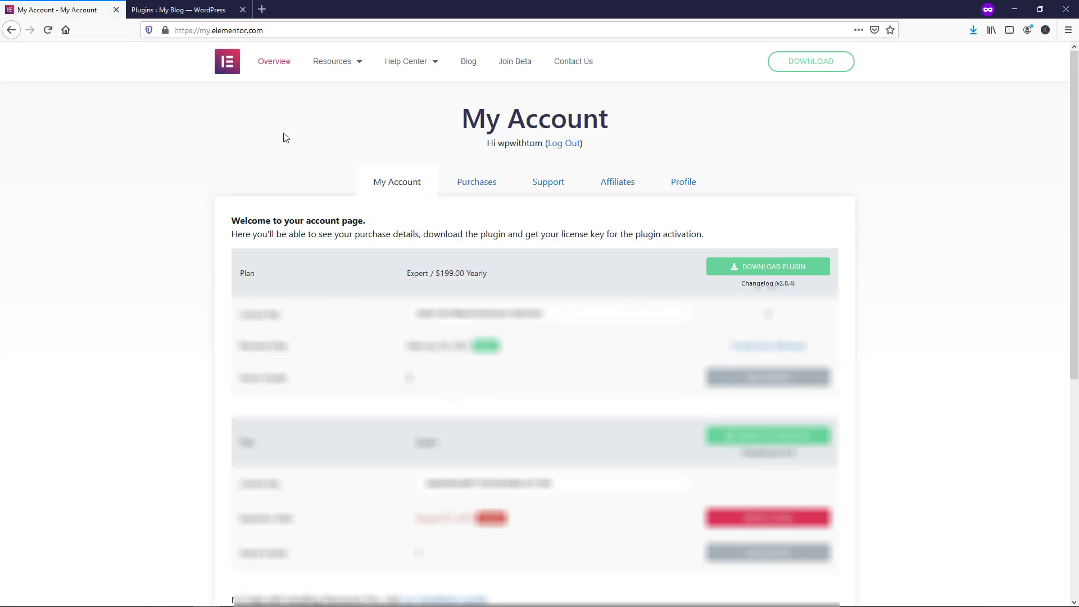
pyautogui.click(191, 11)
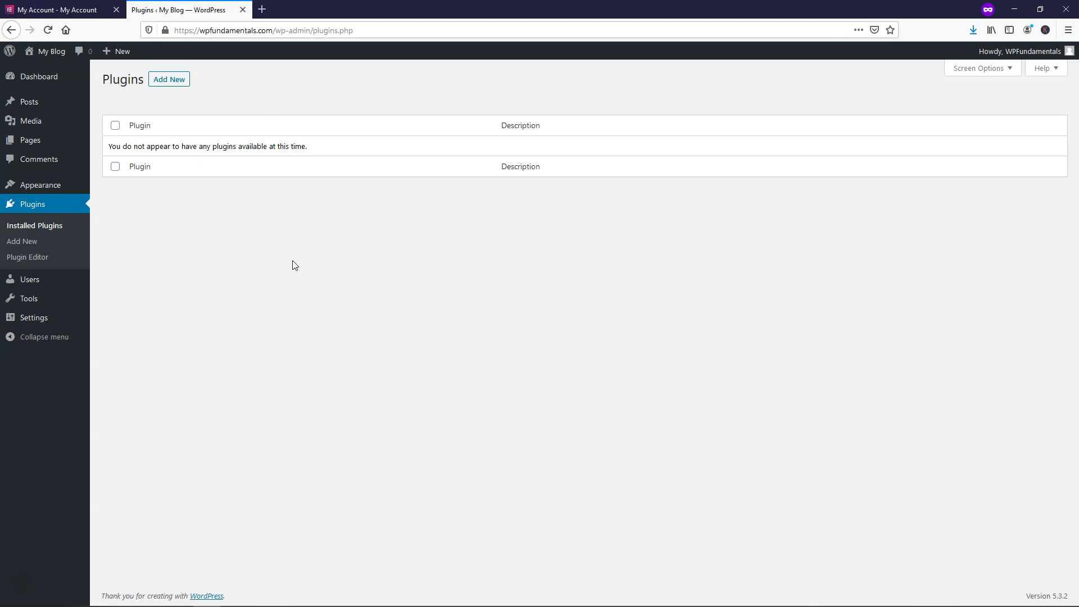
# - Find 'elementor' in the plugin directory, then install and activate Elementor Page Builder 2.9.2
pyautogui.click(169, 82)
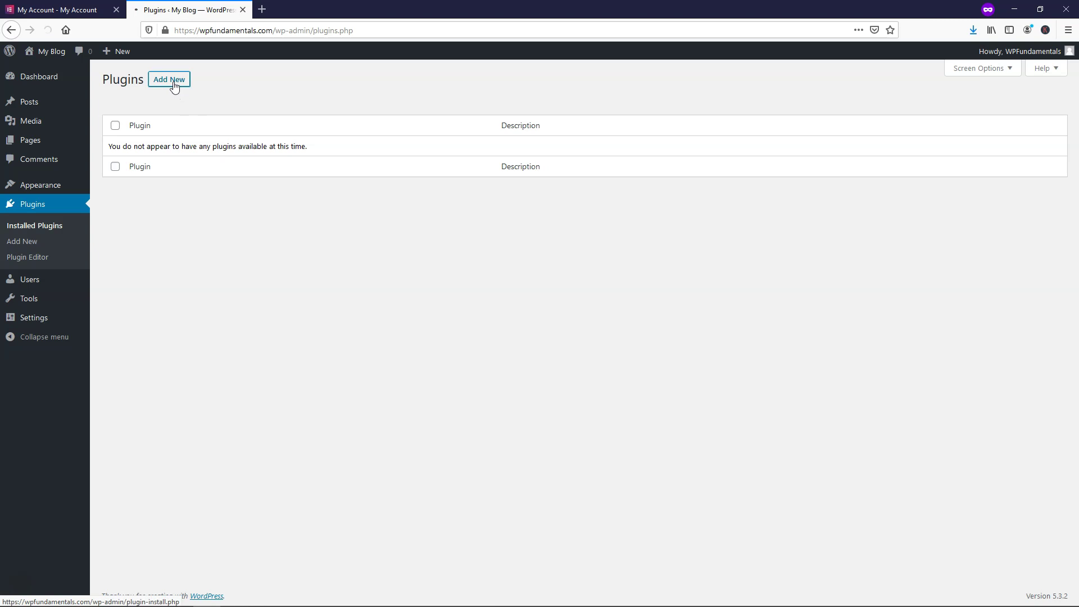
pyautogui.click(957, 107)
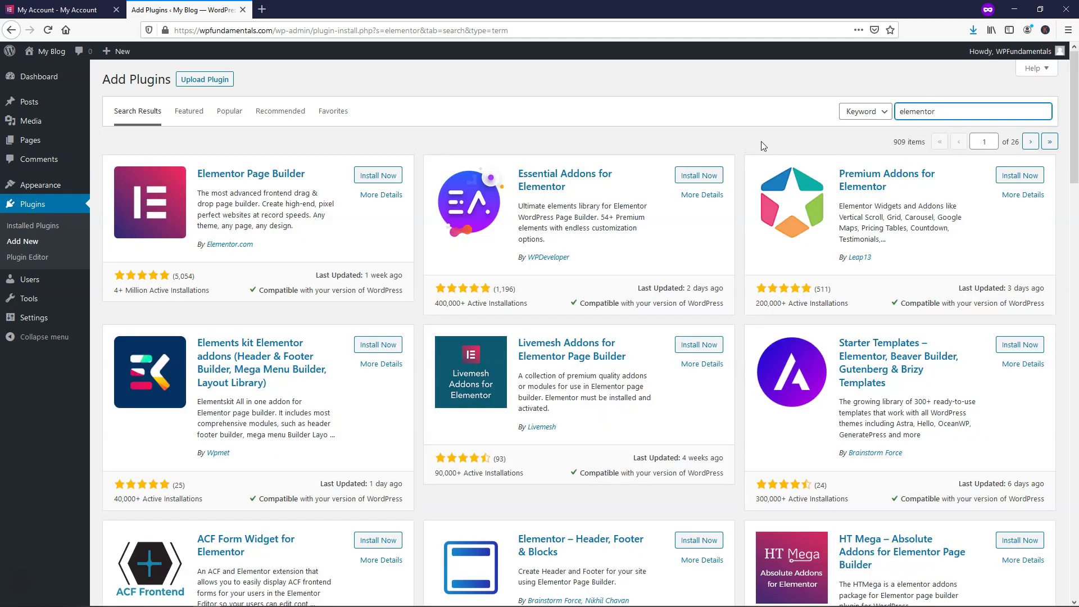
pyautogui.click(379, 177)
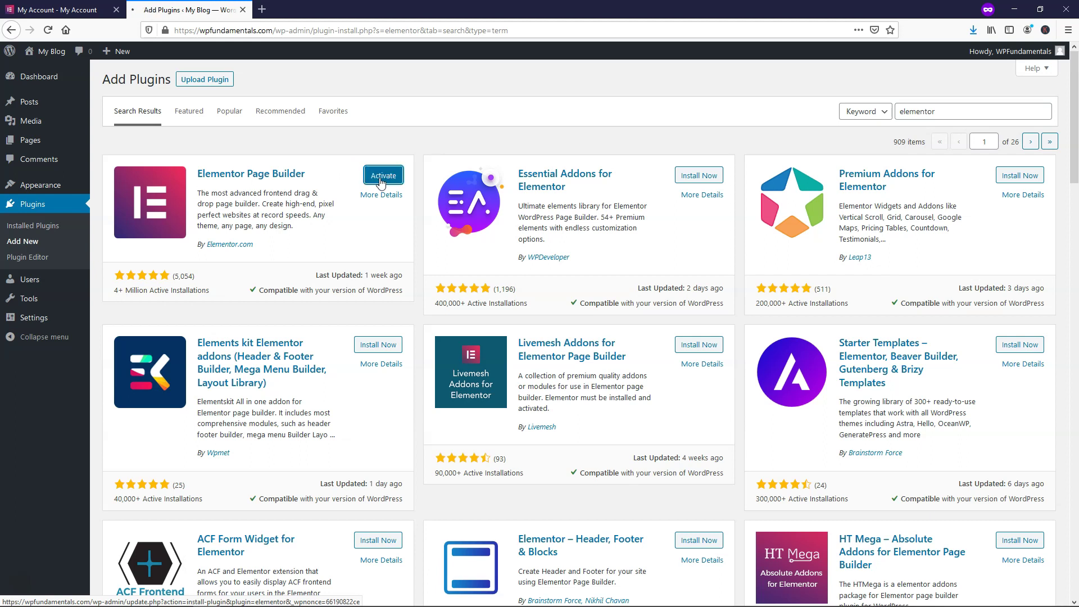
pyautogui.click(382, 179)
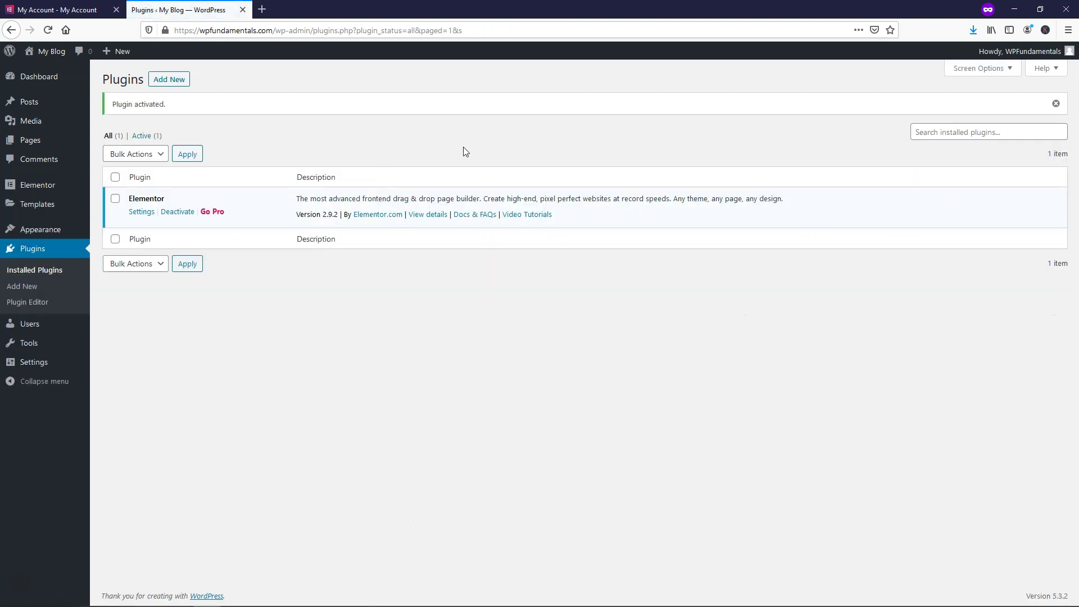
# - Upload elementor-pro-2.8.4.zip as a new plugin, install it and activate Elementor Pro
pyautogui.click(175, 80)
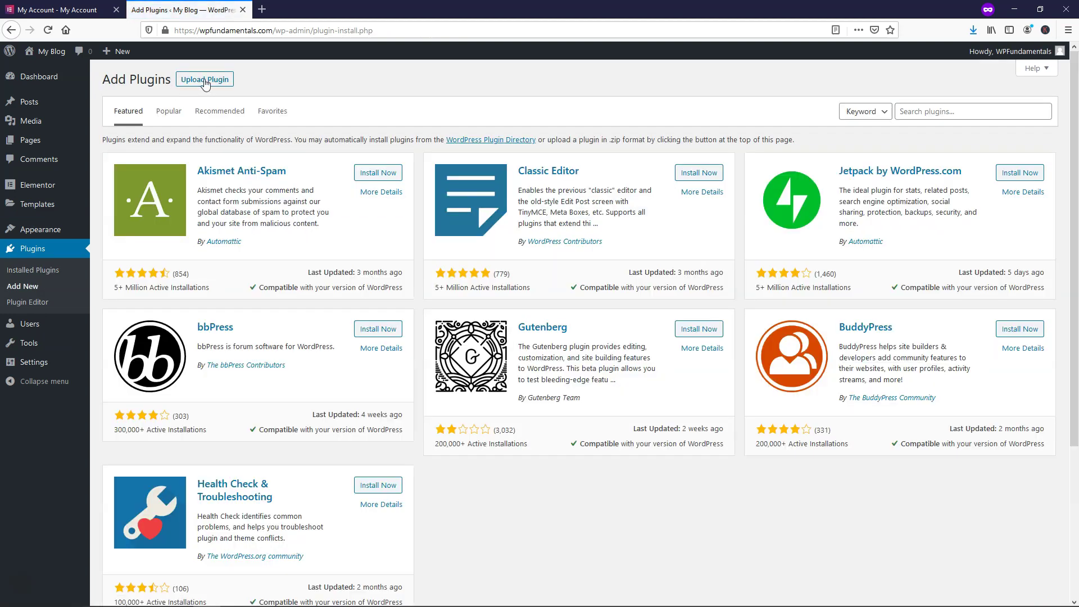
pyautogui.click(205, 83)
pyautogui.click(482, 182)
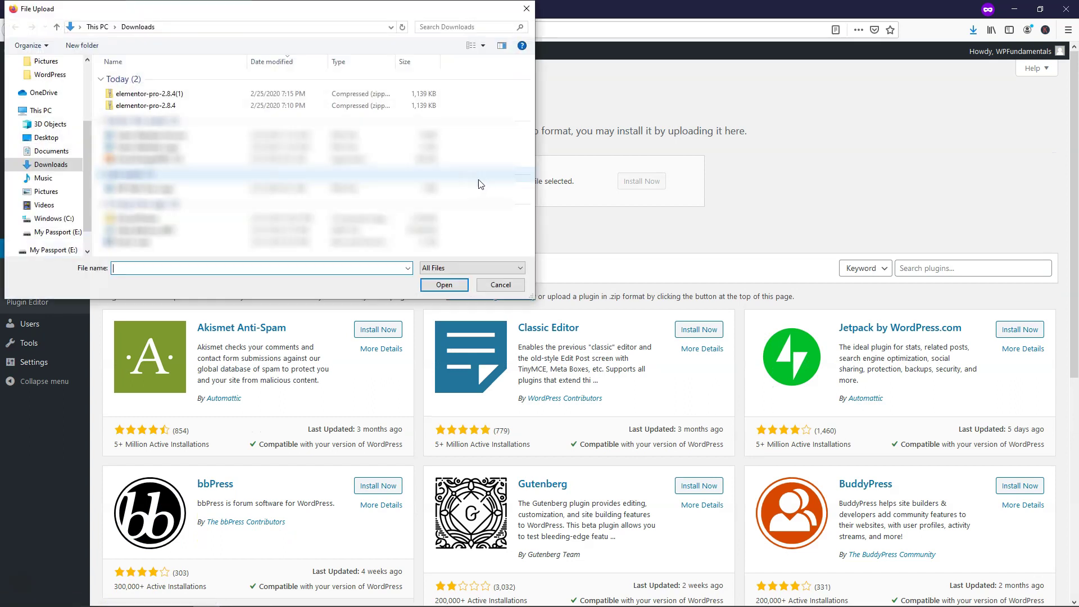
pyautogui.doubleClick(186, 106)
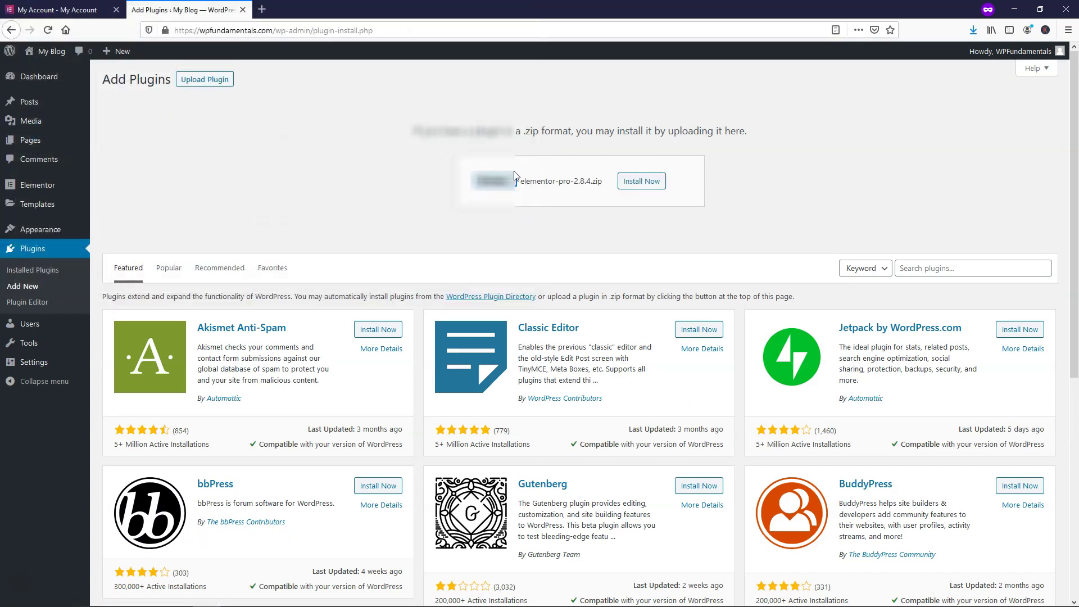
pyautogui.click(626, 180)
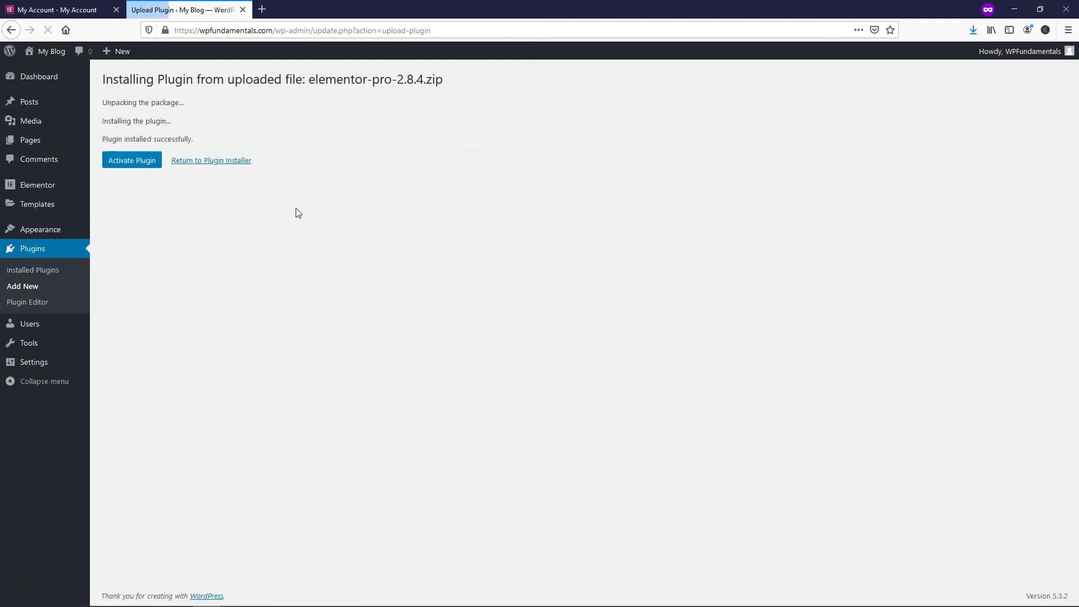
pyautogui.click(131, 162)
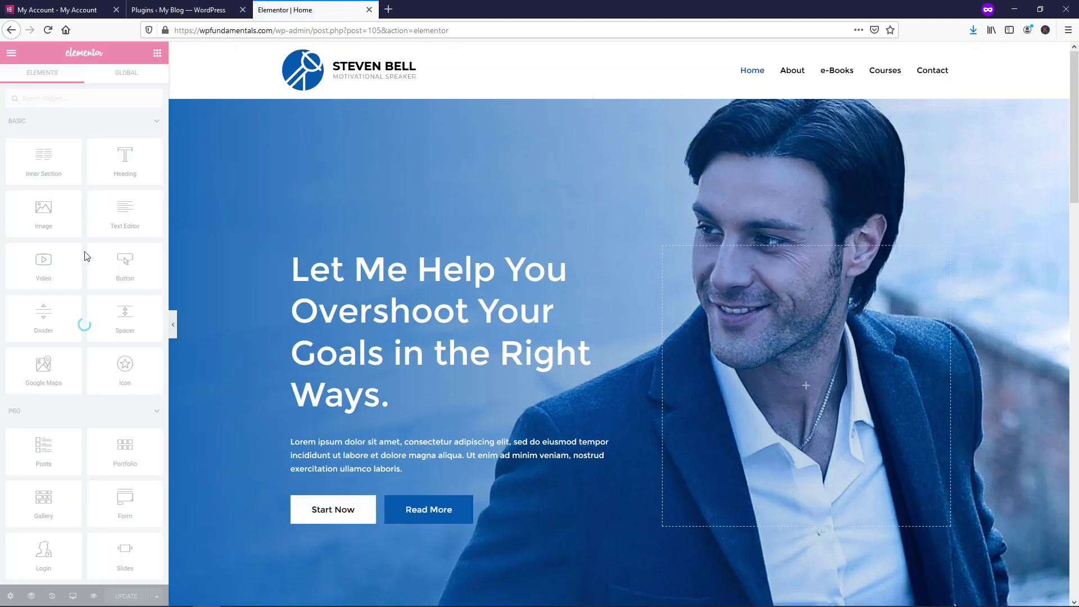
# - Browse the PRO widgets in the editor panel, then return to the My Account page
pyautogui.scroll(-1, 67, 248)
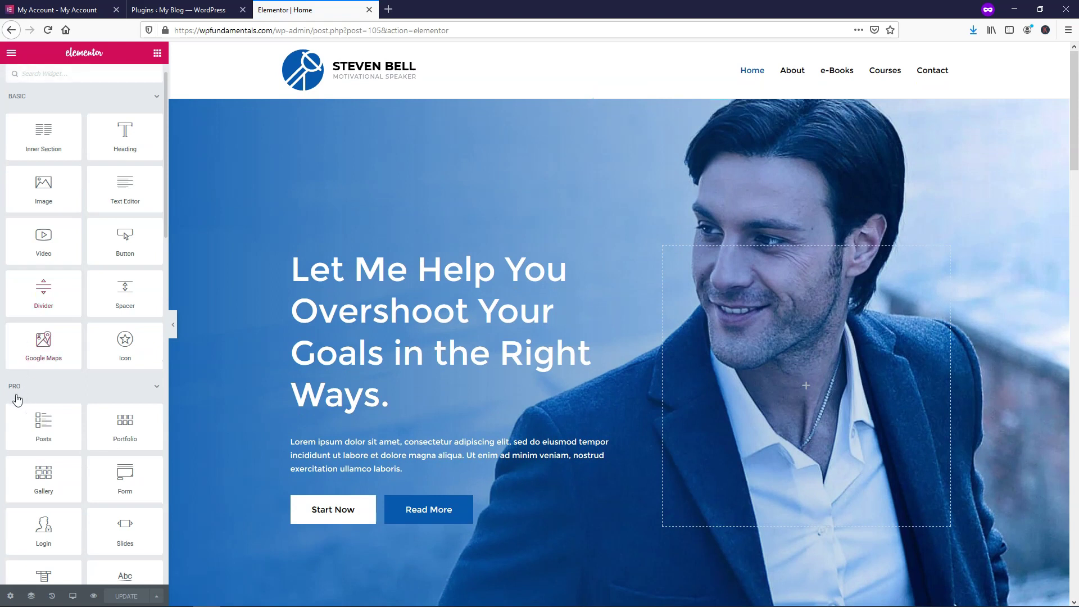
pyautogui.scroll(-2, 90, 325)
pyautogui.scroll(-10, 90, 326)
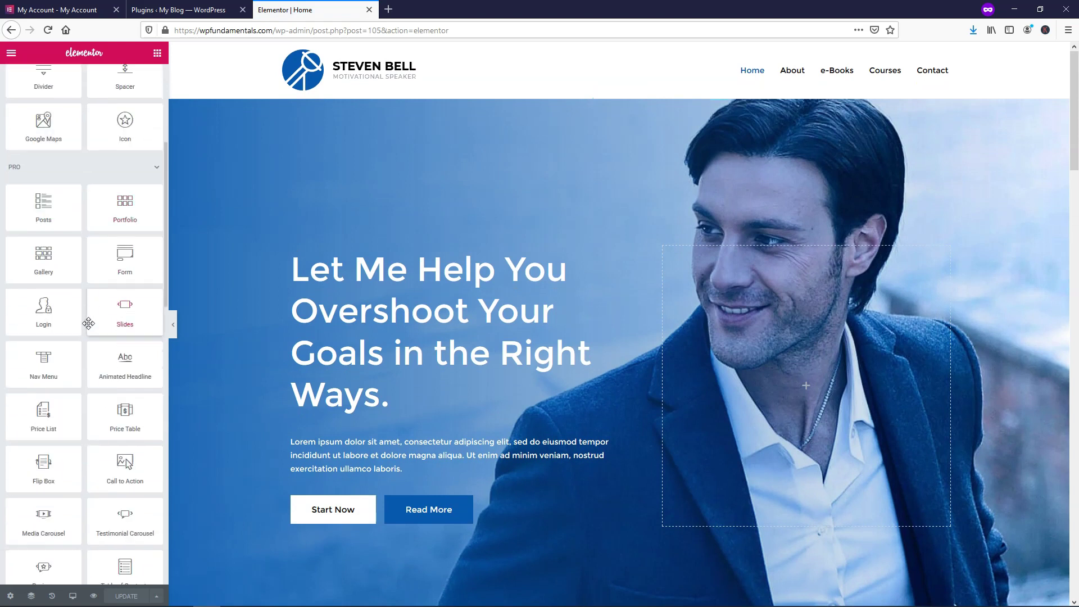
pyautogui.scroll(-5, 88, 327)
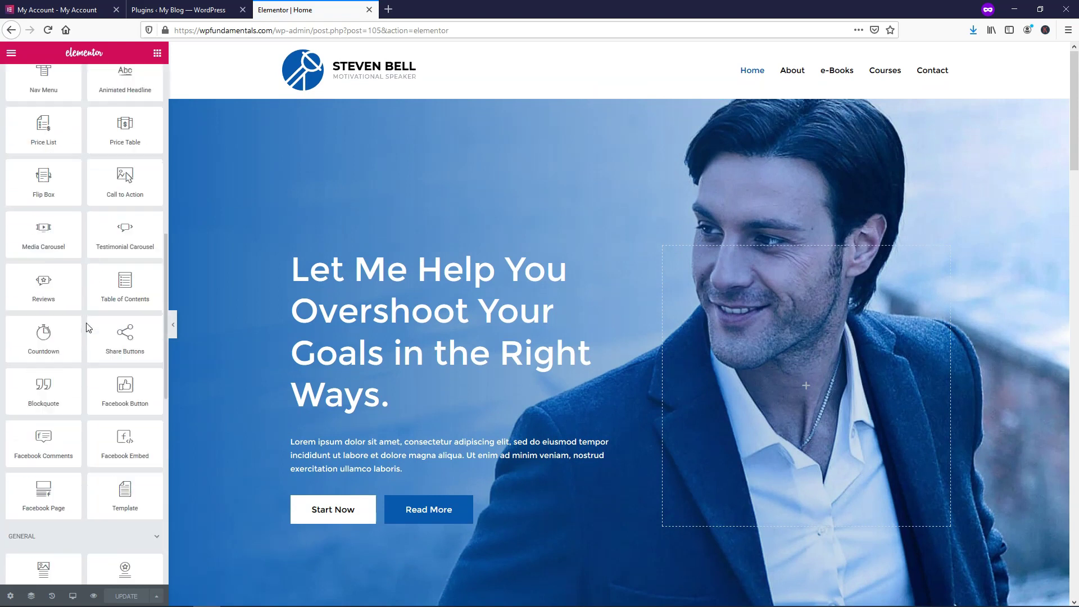
pyautogui.scroll(-4, 87, 327)
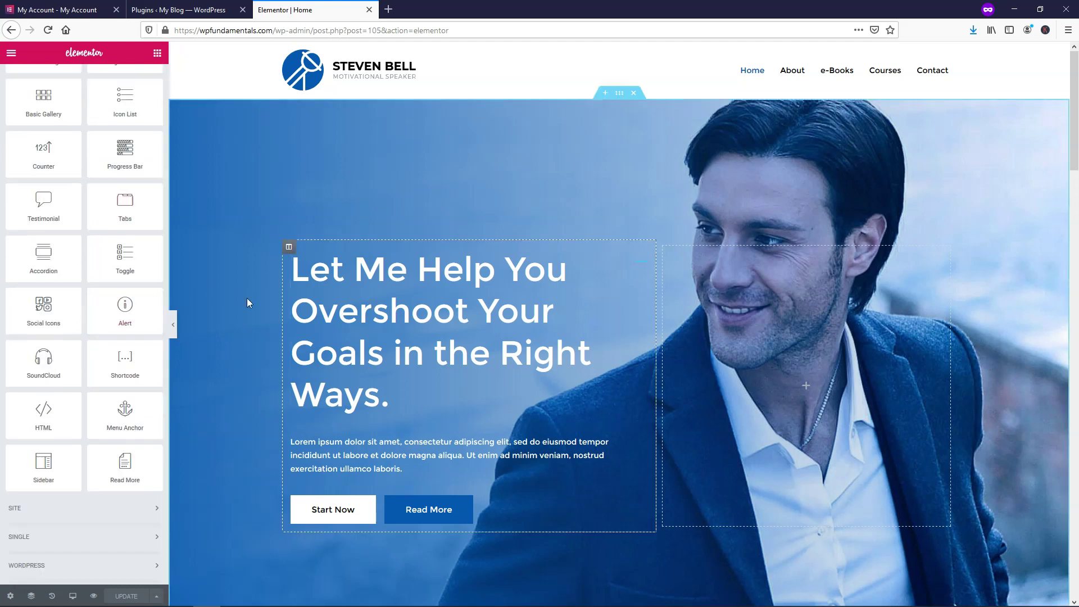
pyautogui.scroll(9, 103, 275)
pyautogui.scroll(10, 101, 277)
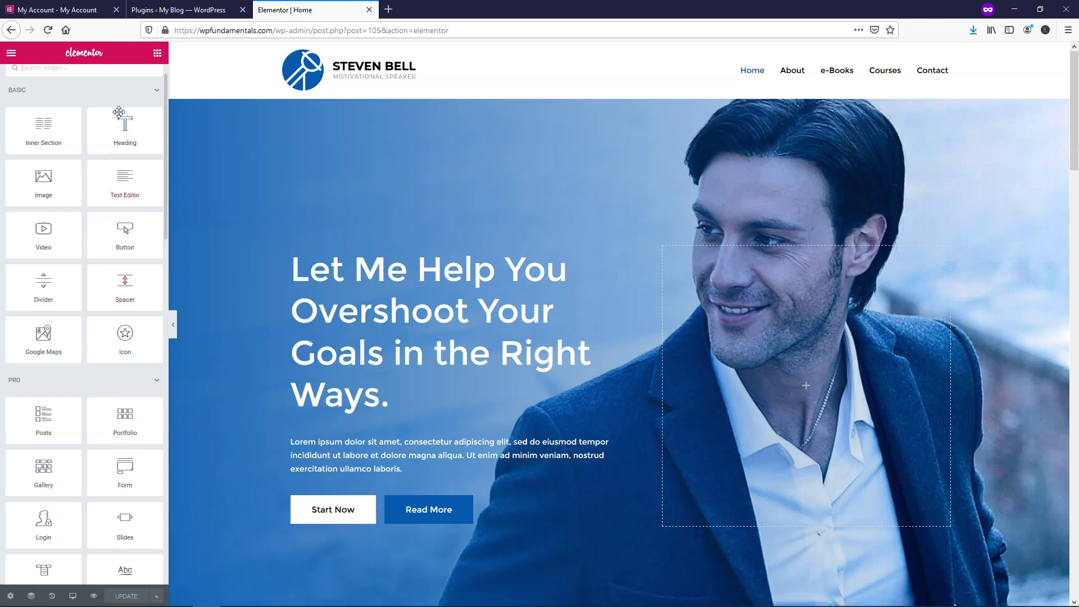
pyautogui.click(42, 8)
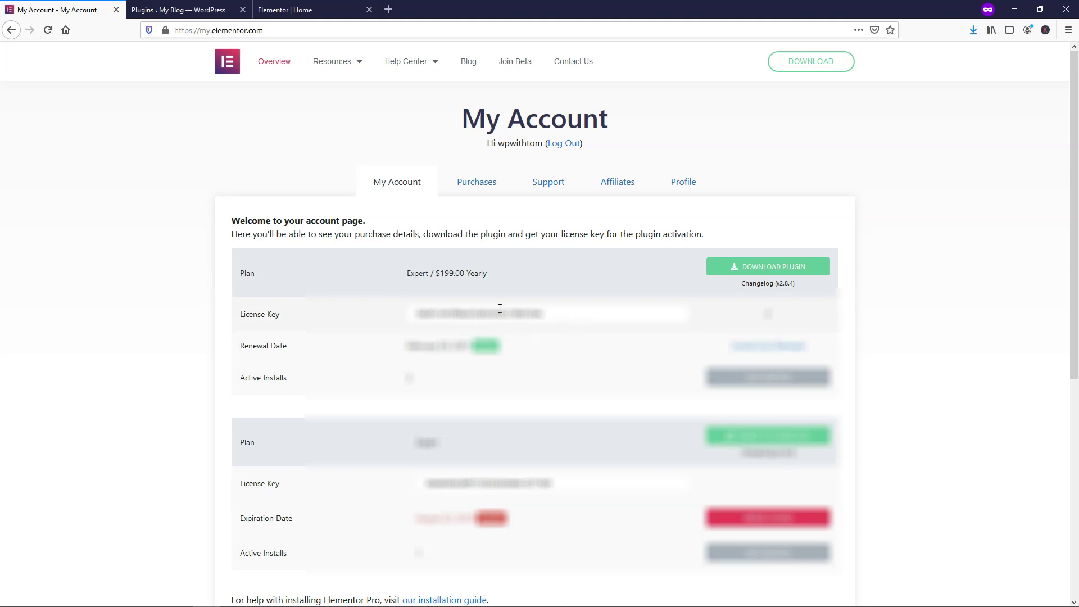
# - Go back to the 'Elementor | Home' editor tab
pyautogui.click(309, 9)
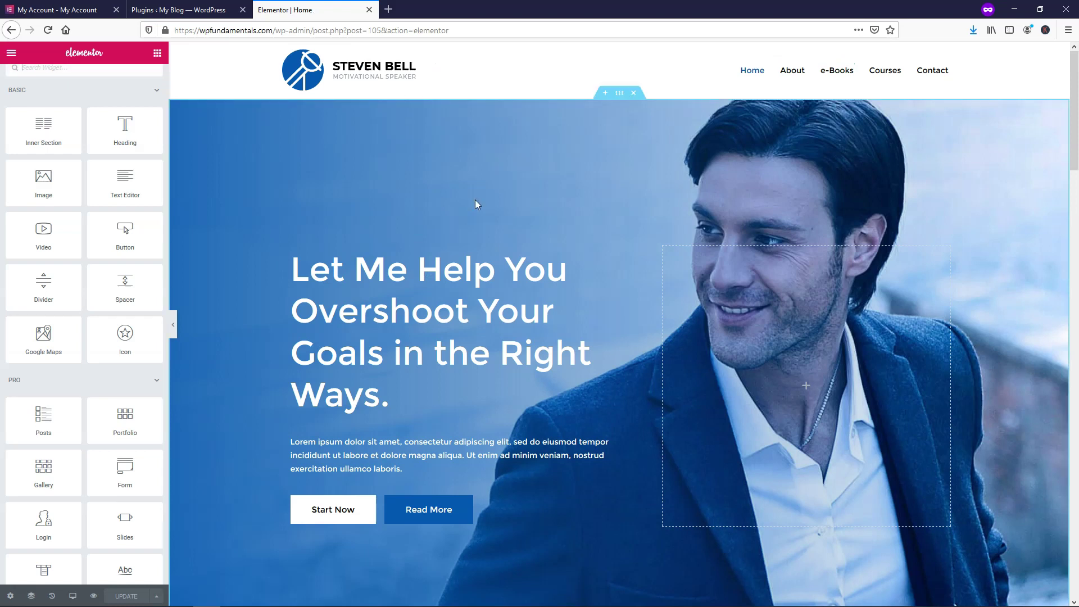